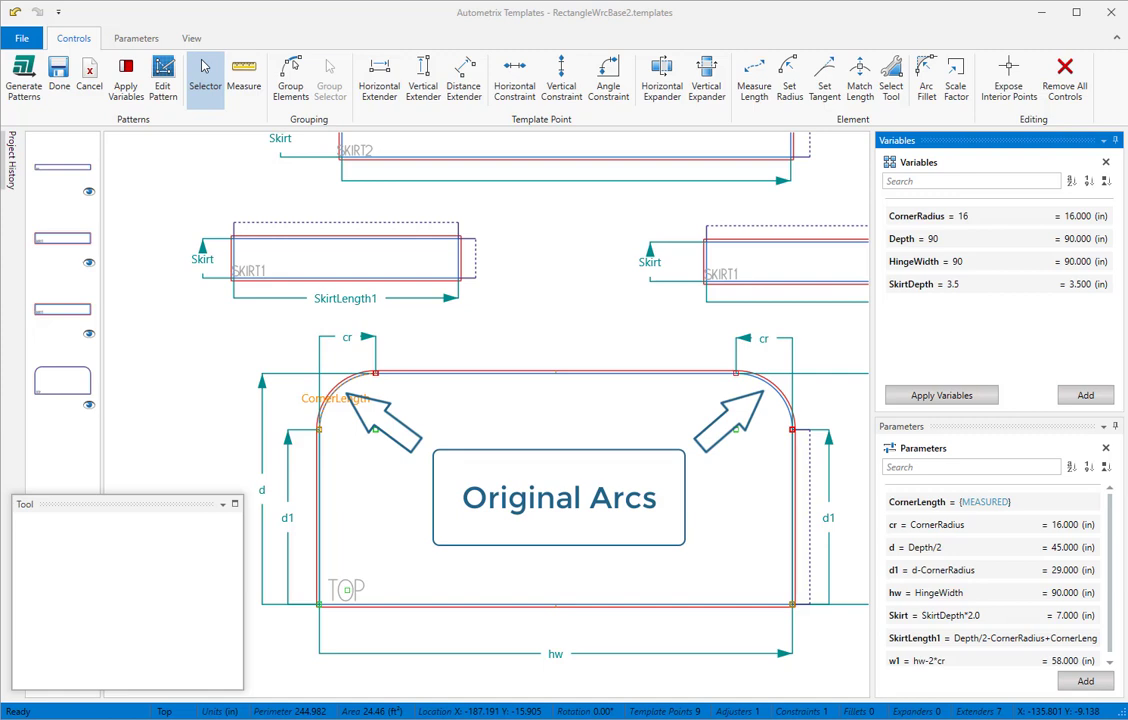
Apply the variables to regenerate the RectangleWrcBase2 pattern with its two original corner arcs.
click(978, 396)
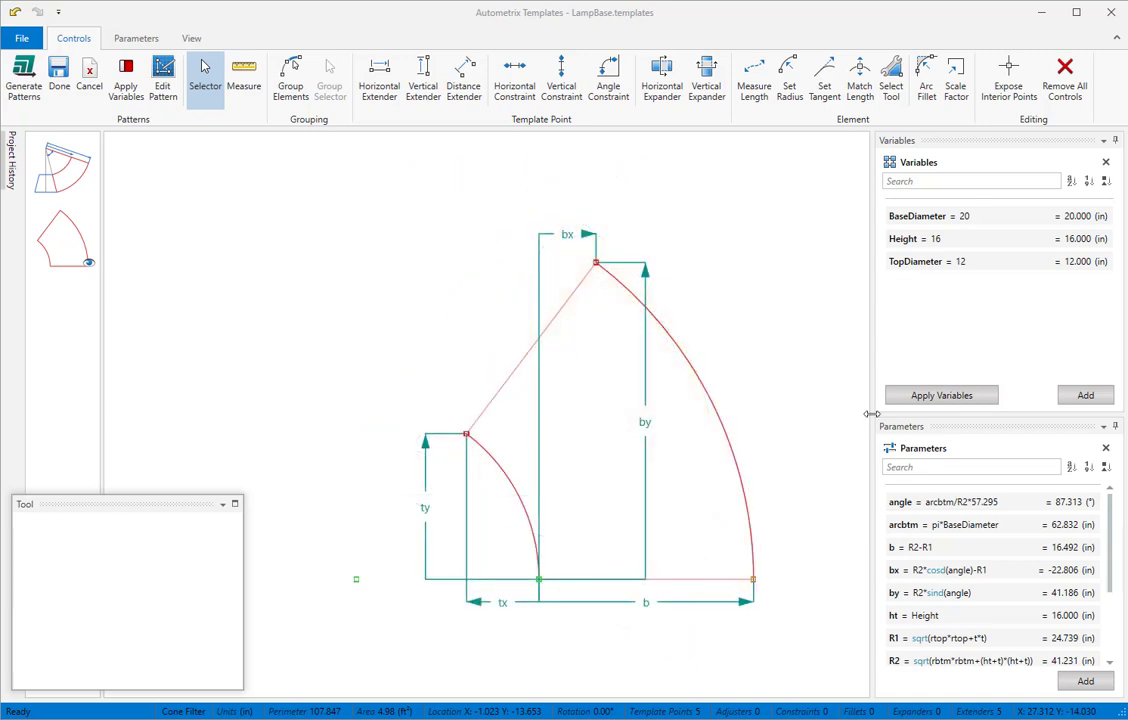
Regenerate the cone filter pattern and link its inner arc's radius to R1.
click(922, 400)
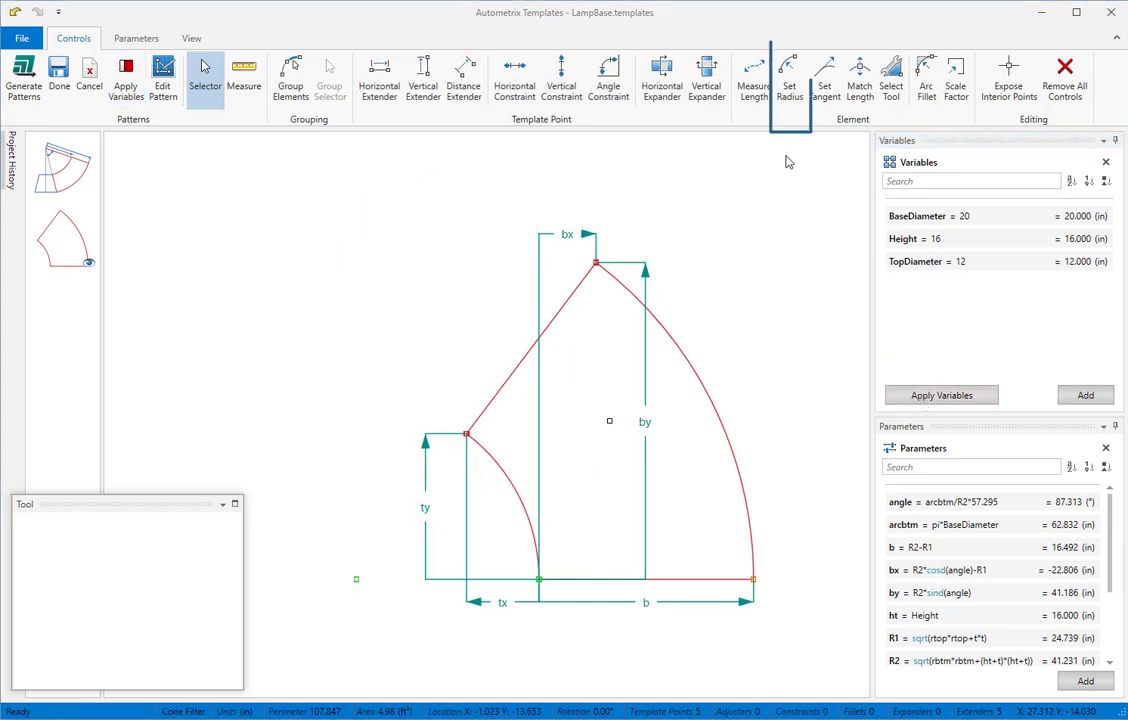
click(788, 78)
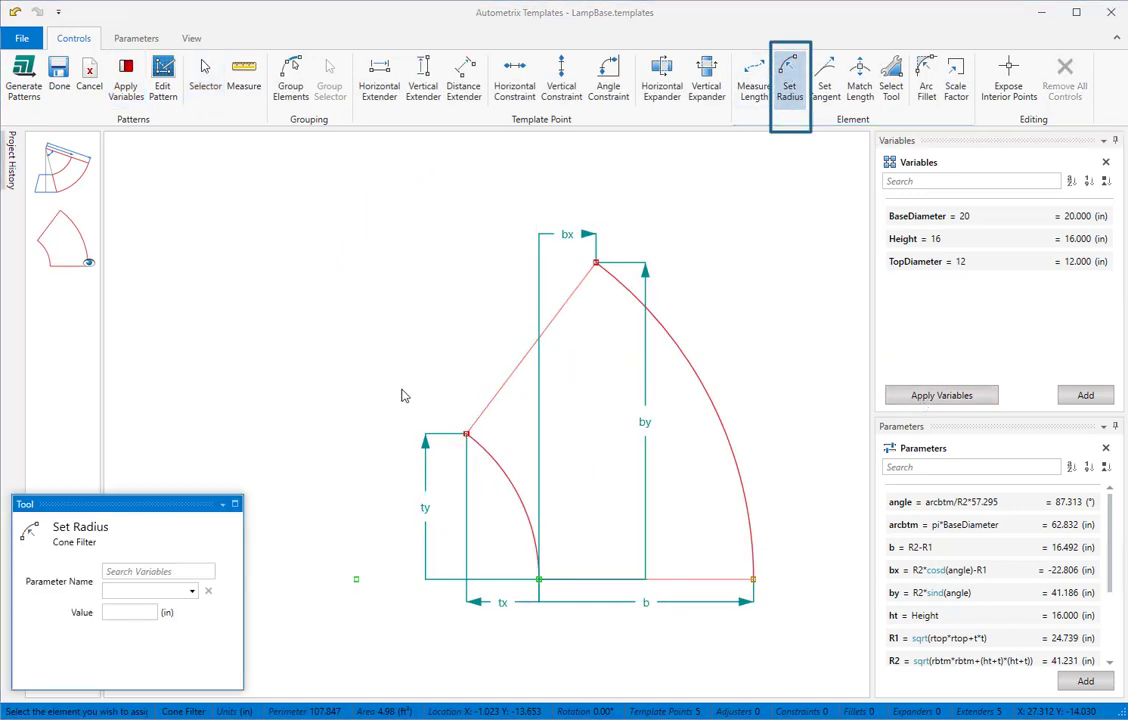
click(185, 590)
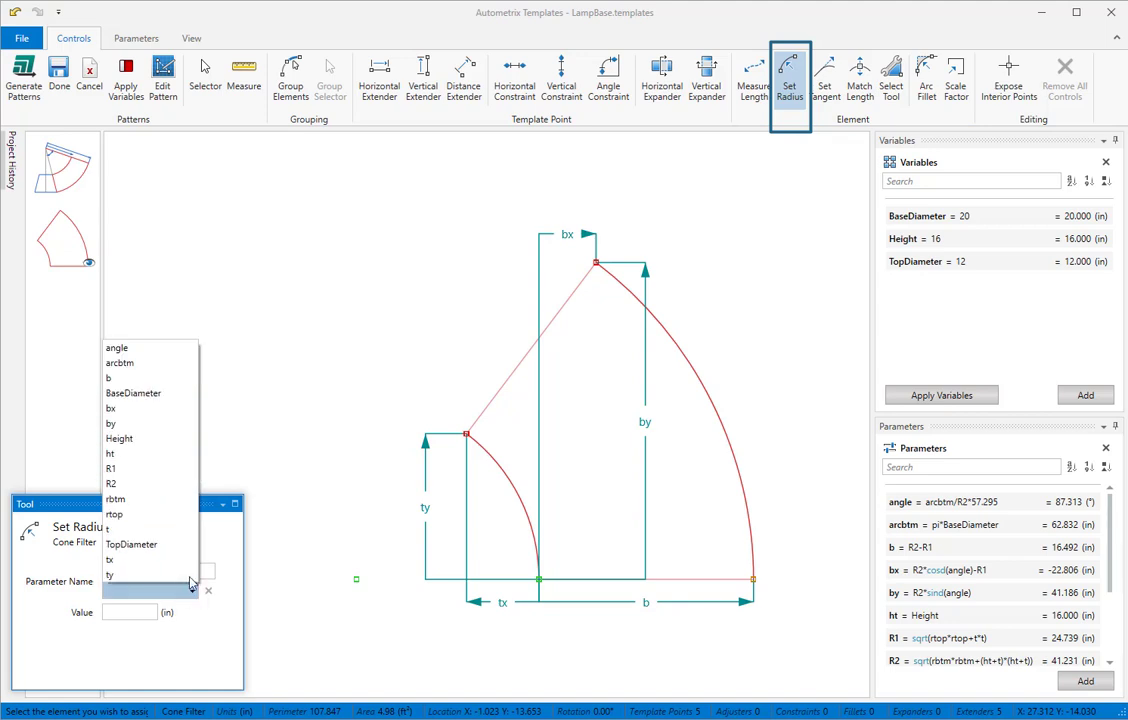
click(125, 468)
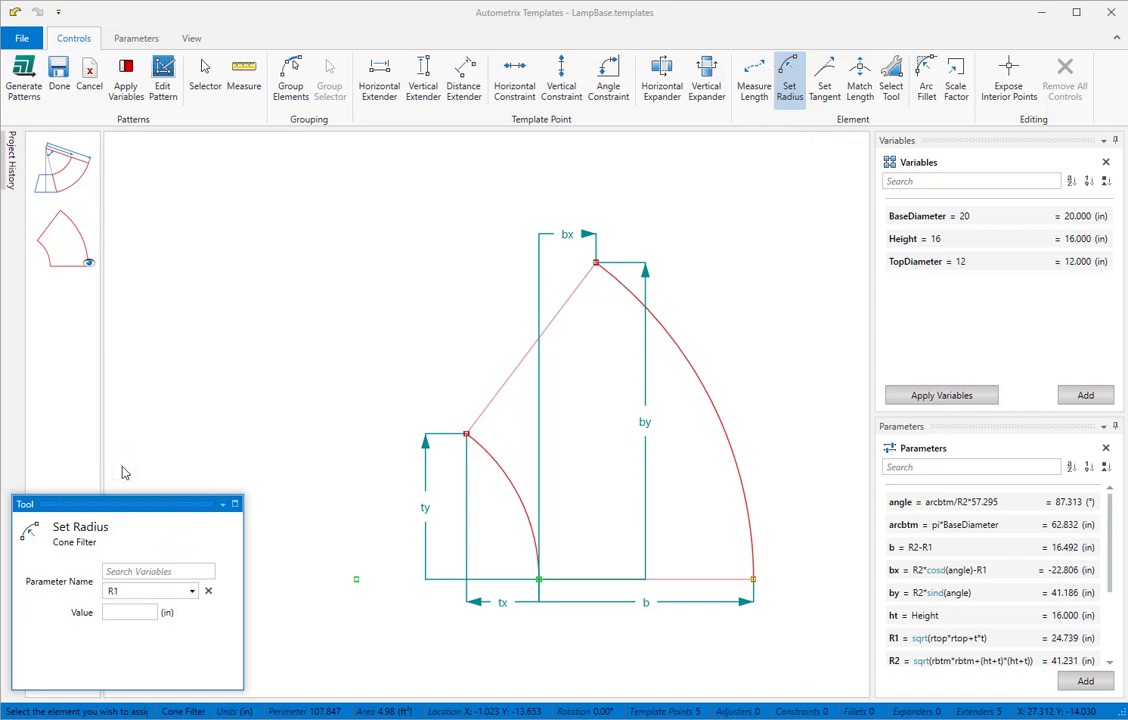
click(515, 492)
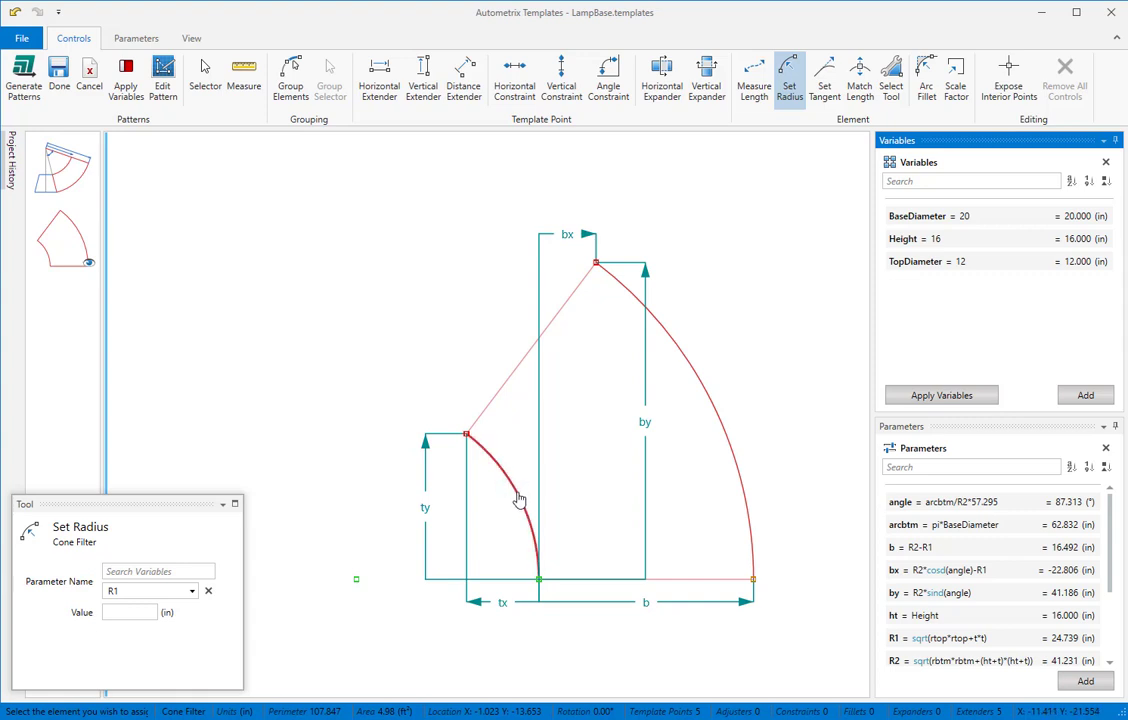
click(519, 500)
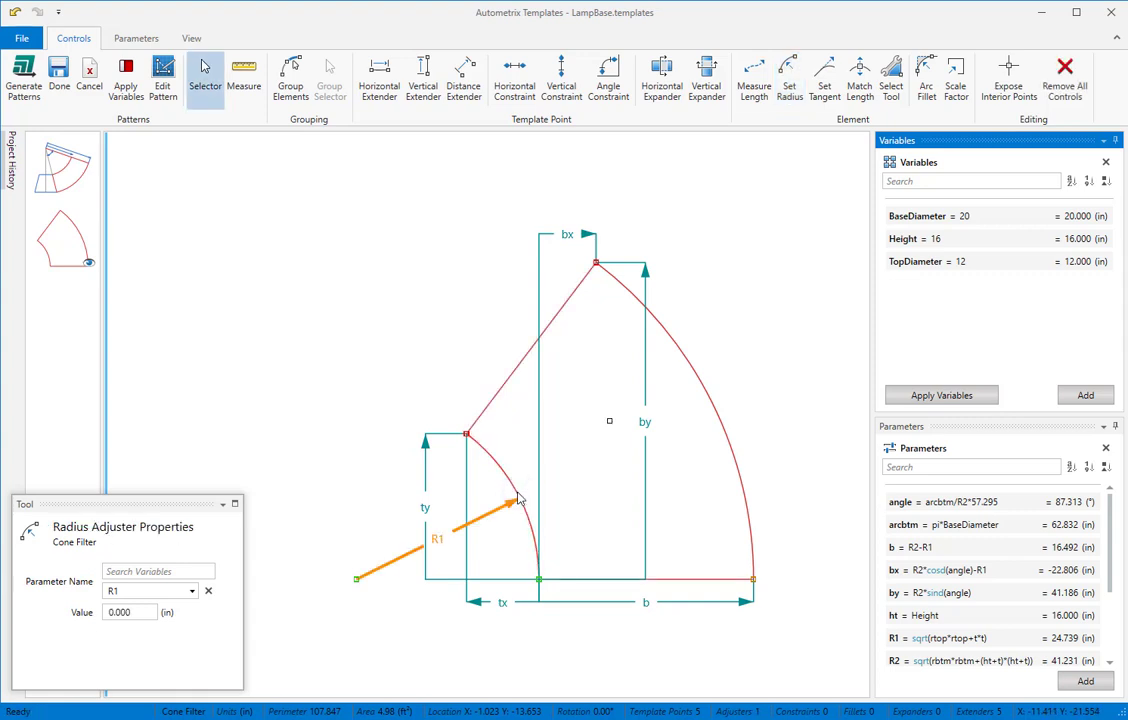
Link the outer arc's radius to R2 and regenerate the cone pattern.
click(790, 68)
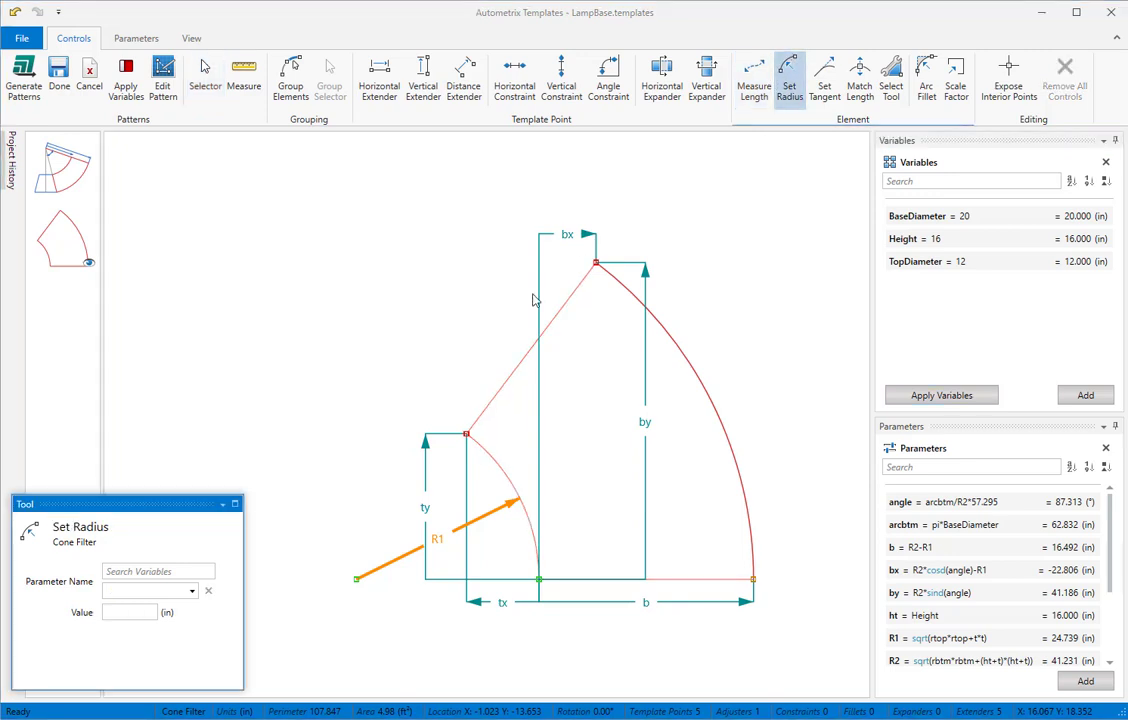
click(186, 591)
click(134, 484)
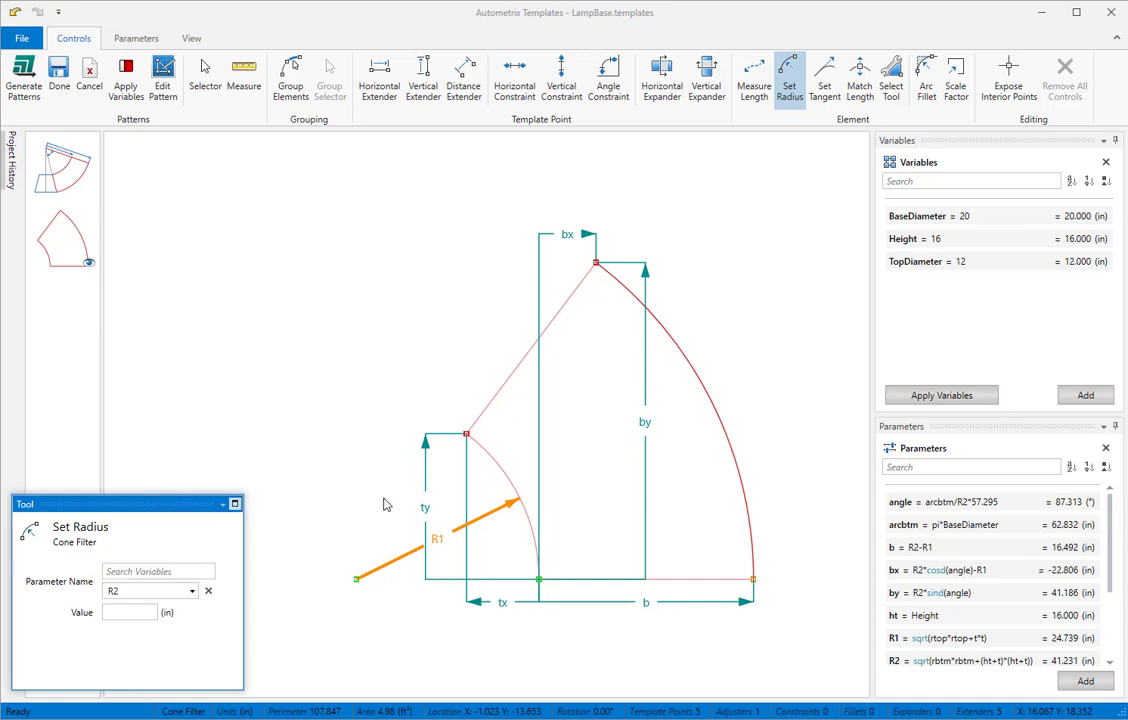
click(719, 418)
click(720, 424)
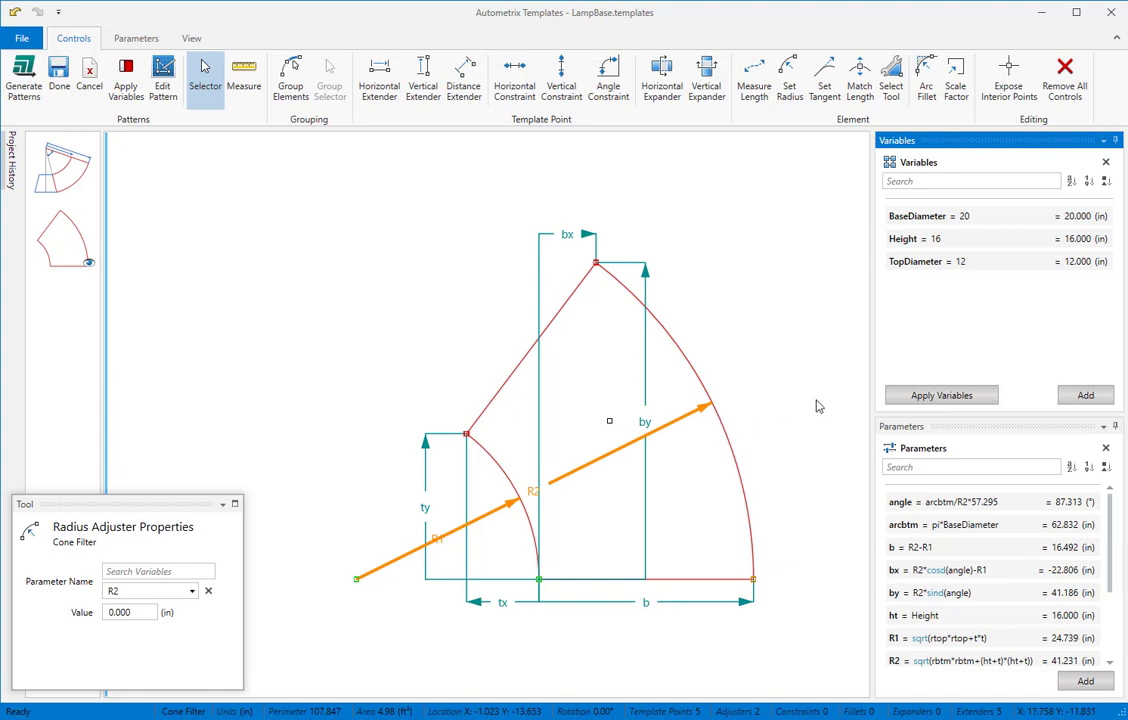
click(918, 395)
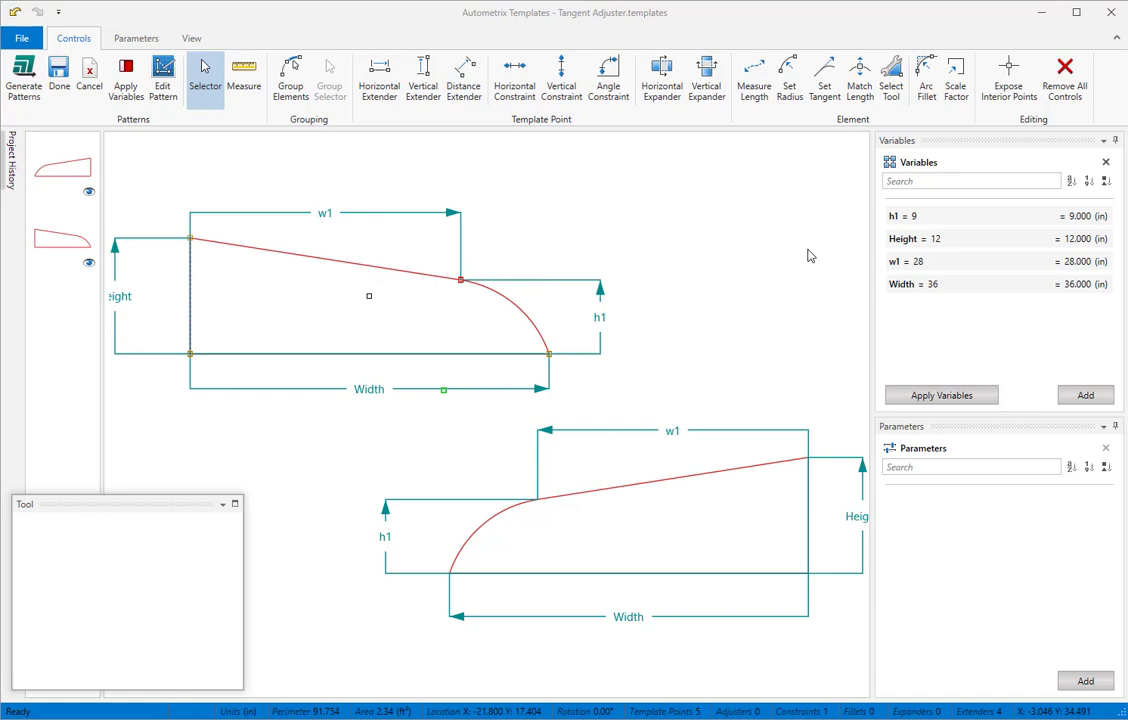
Hold the upper pattern's arc tangent to the sloped line at their shared point.
click(825, 85)
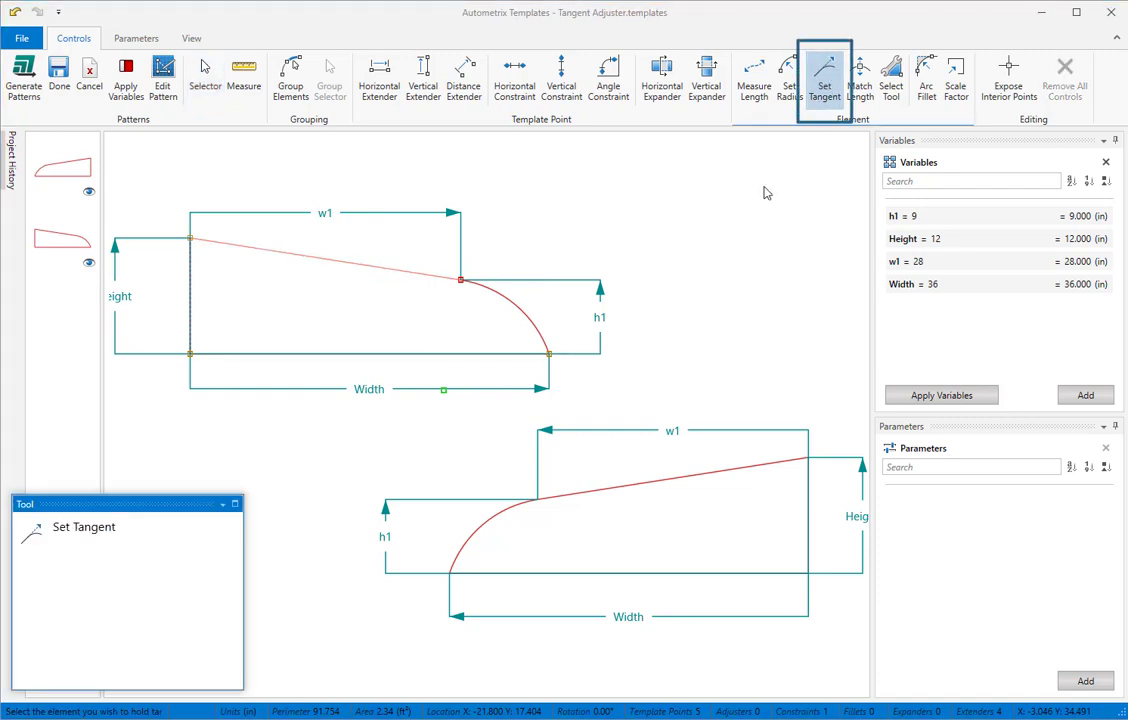
click(520, 316)
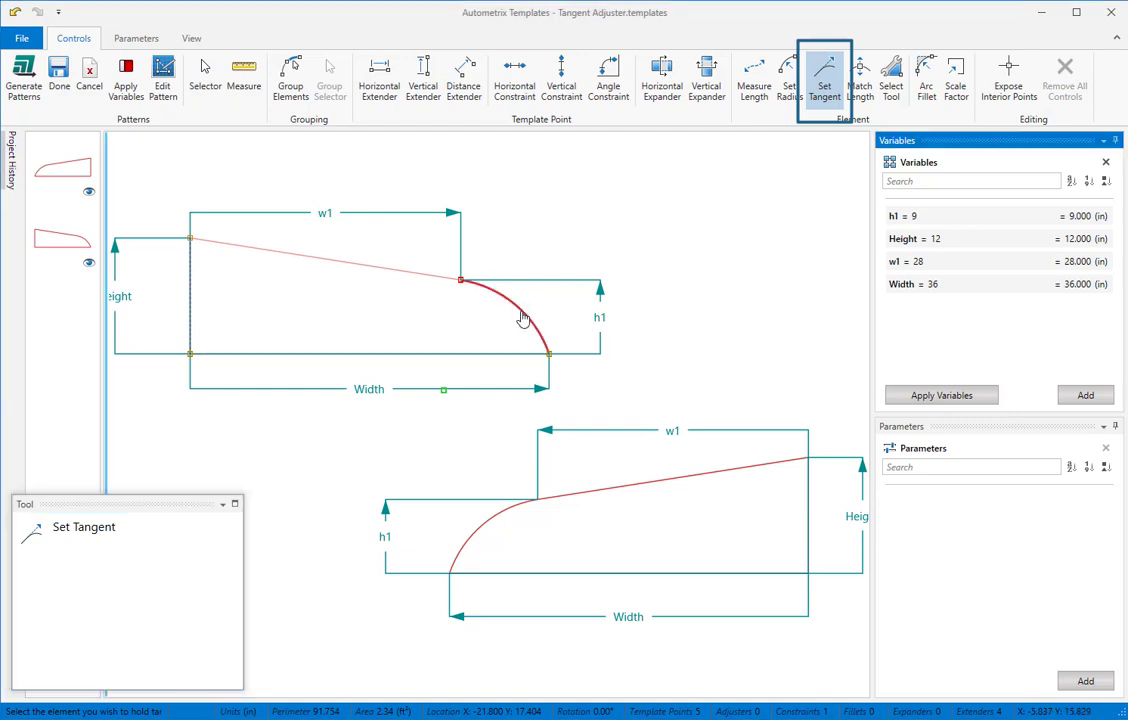
click(407, 278)
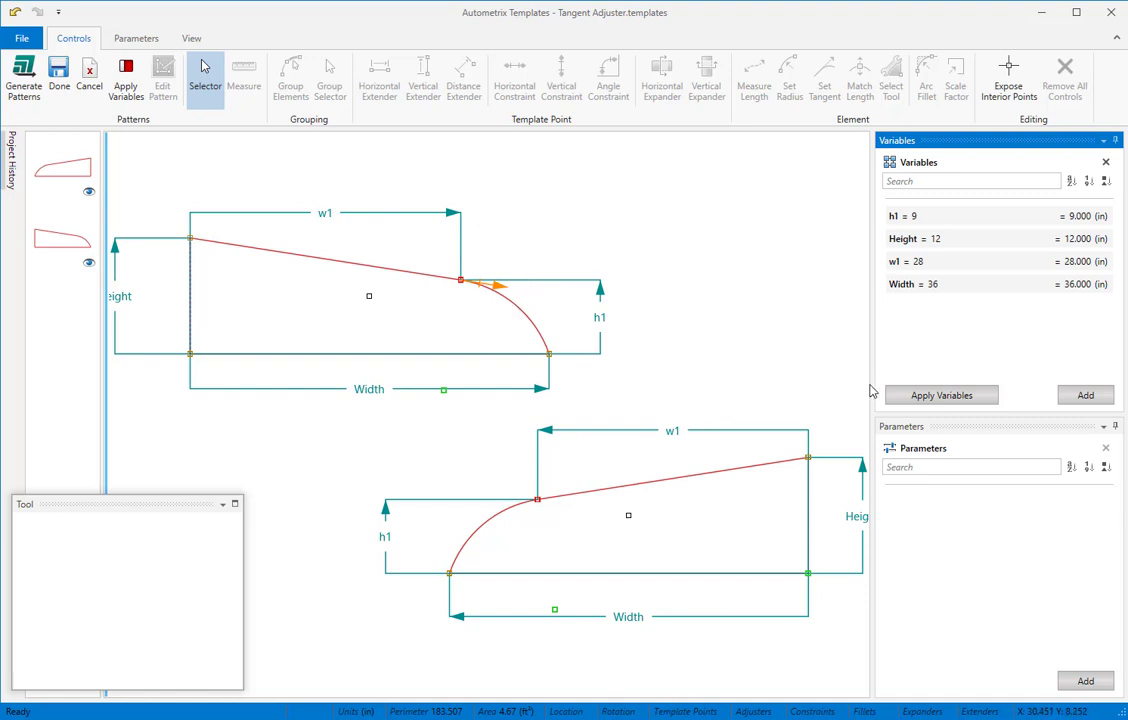
Apply the variables to regenerate the Tangent Adjuster pattern with its tangent control.
click(893, 395)
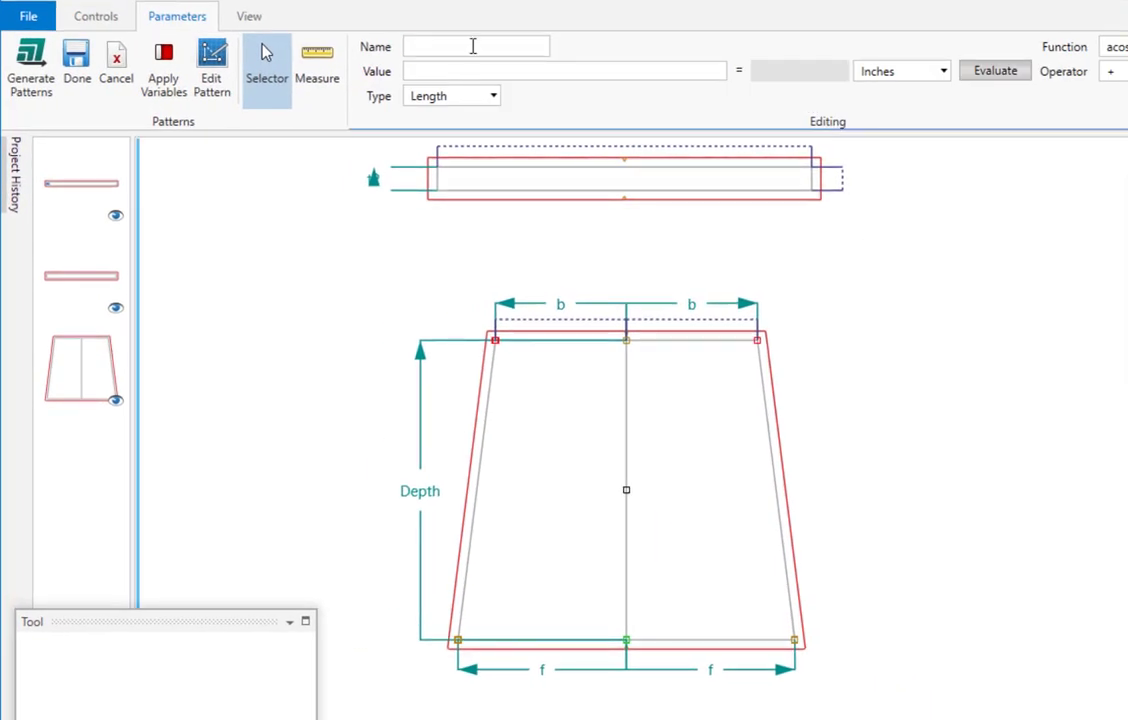
Create a Length parameter named Radius with a value of 2 in.
text(Radius)
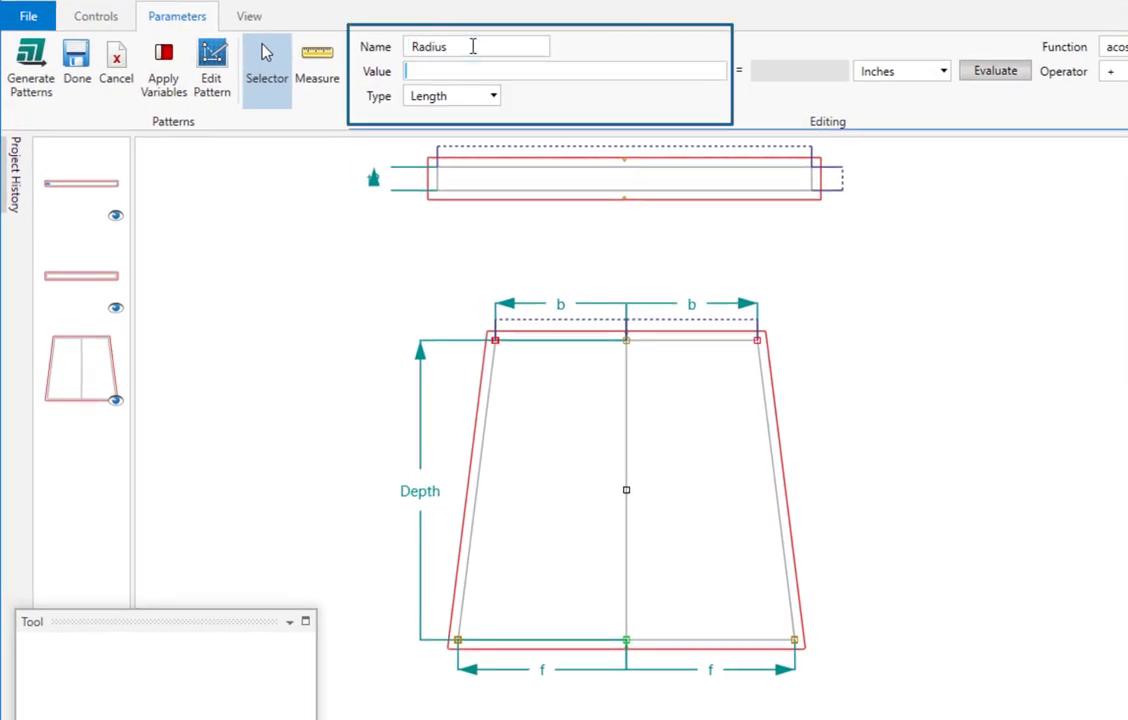
click(987, 72)
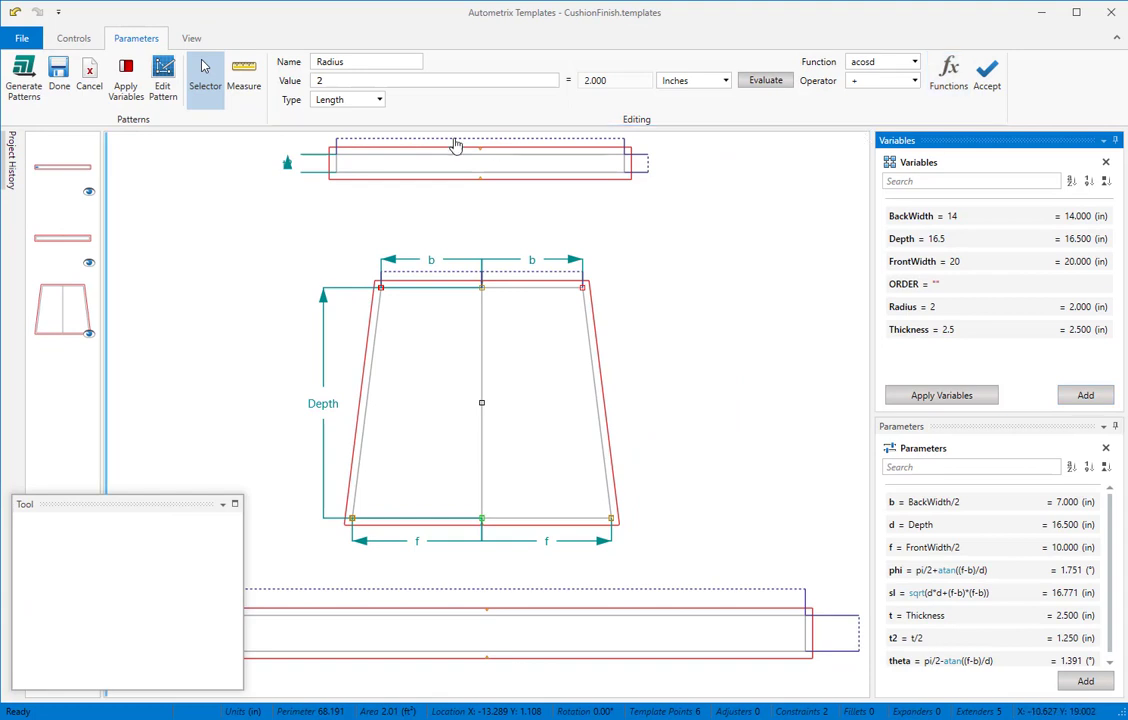
click(73, 39)
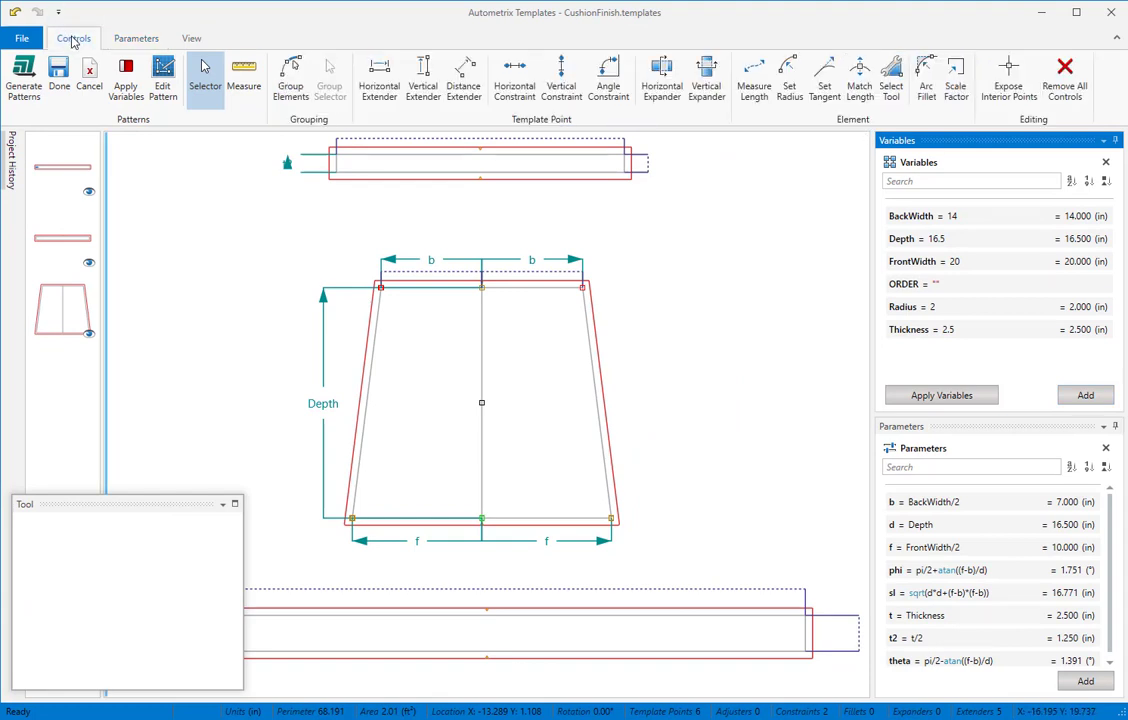
Fillet the cushion's top-left and top-right corners with arcs driven by Radius.
click(928, 88)
click(189, 592)
click(145, 501)
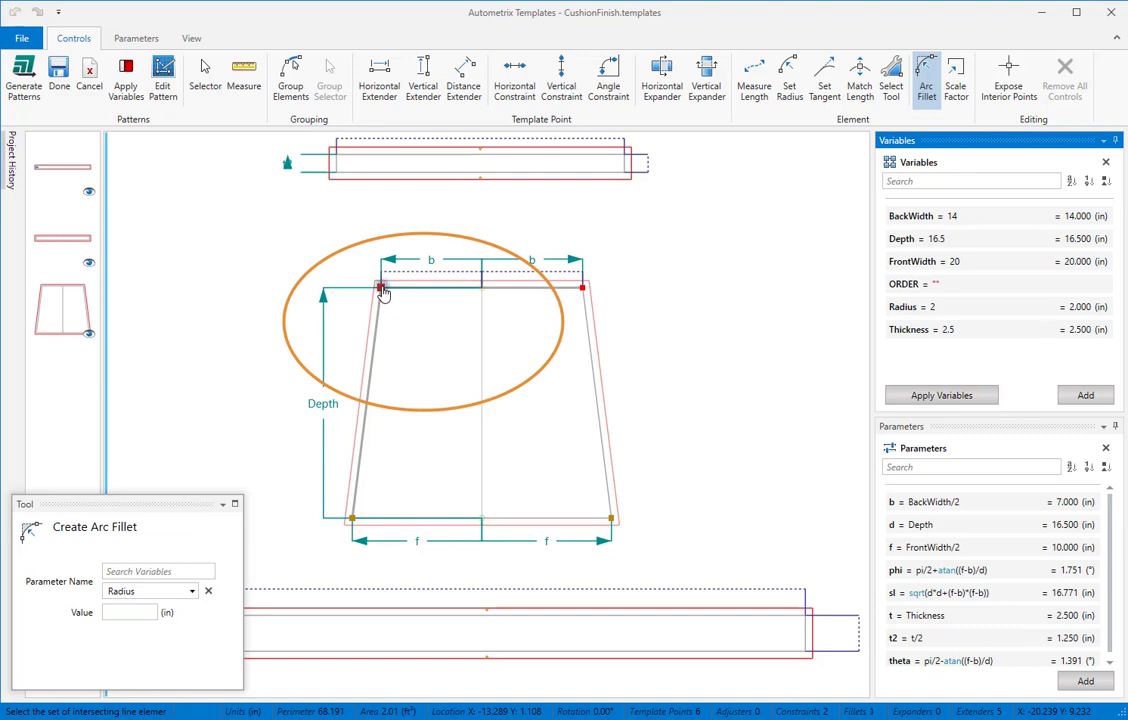
click(383, 291)
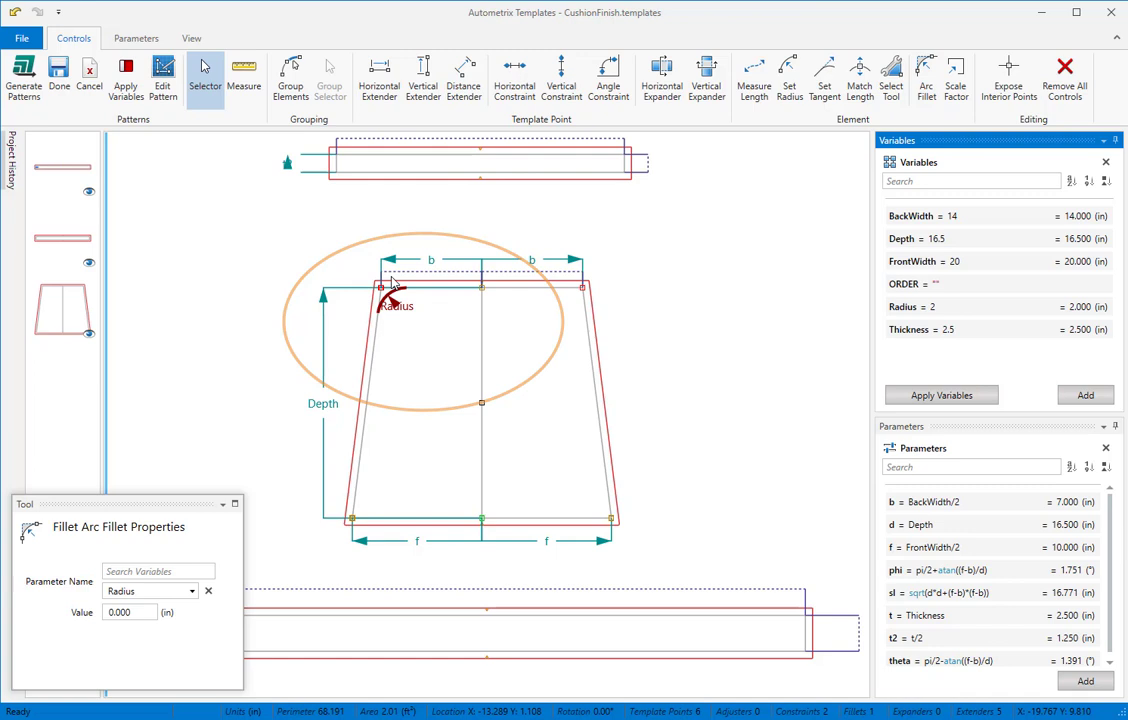
click(926, 82)
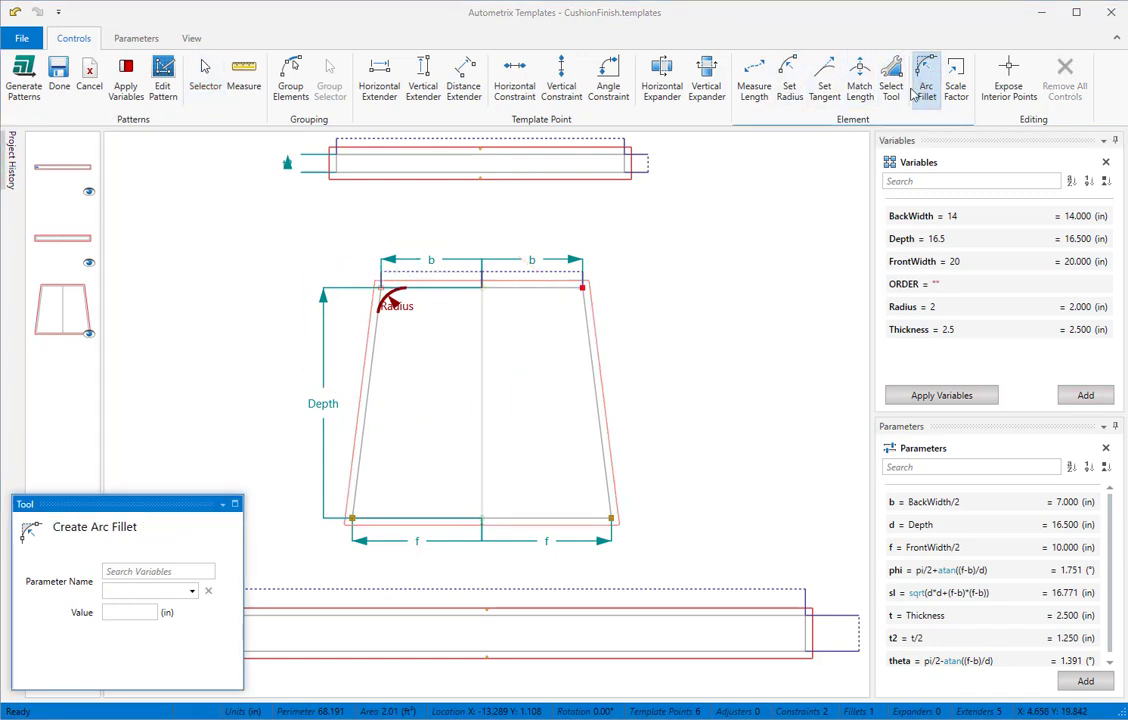
click(191, 592)
click(156, 501)
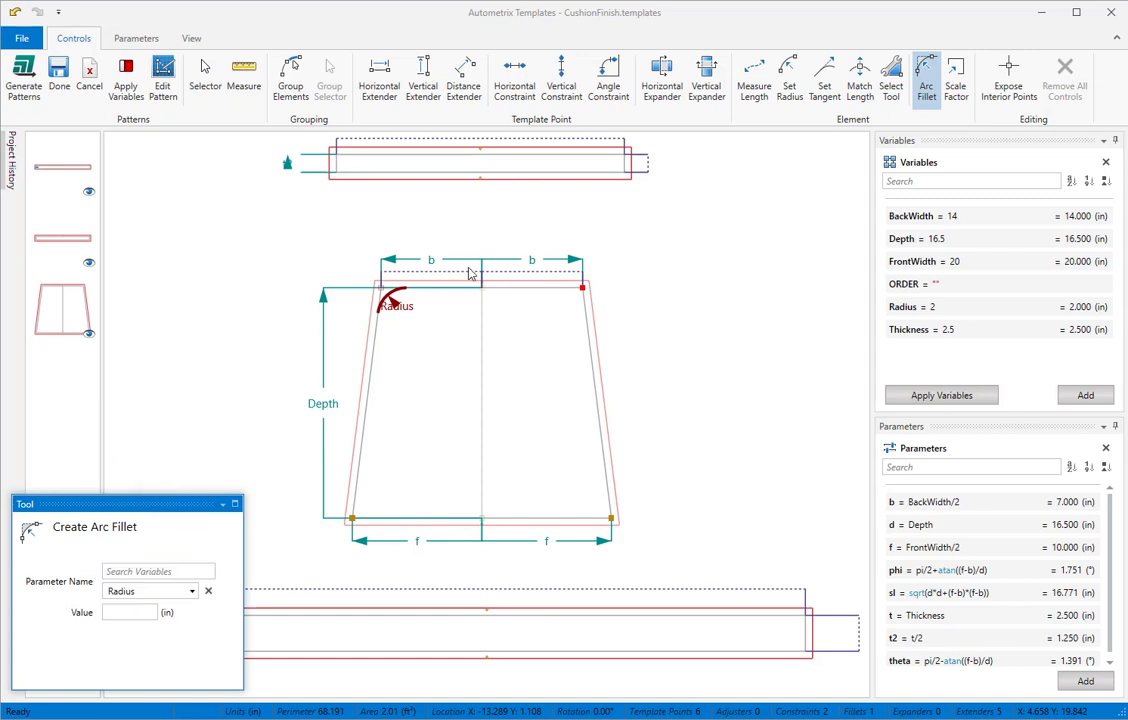
click(584, 292)
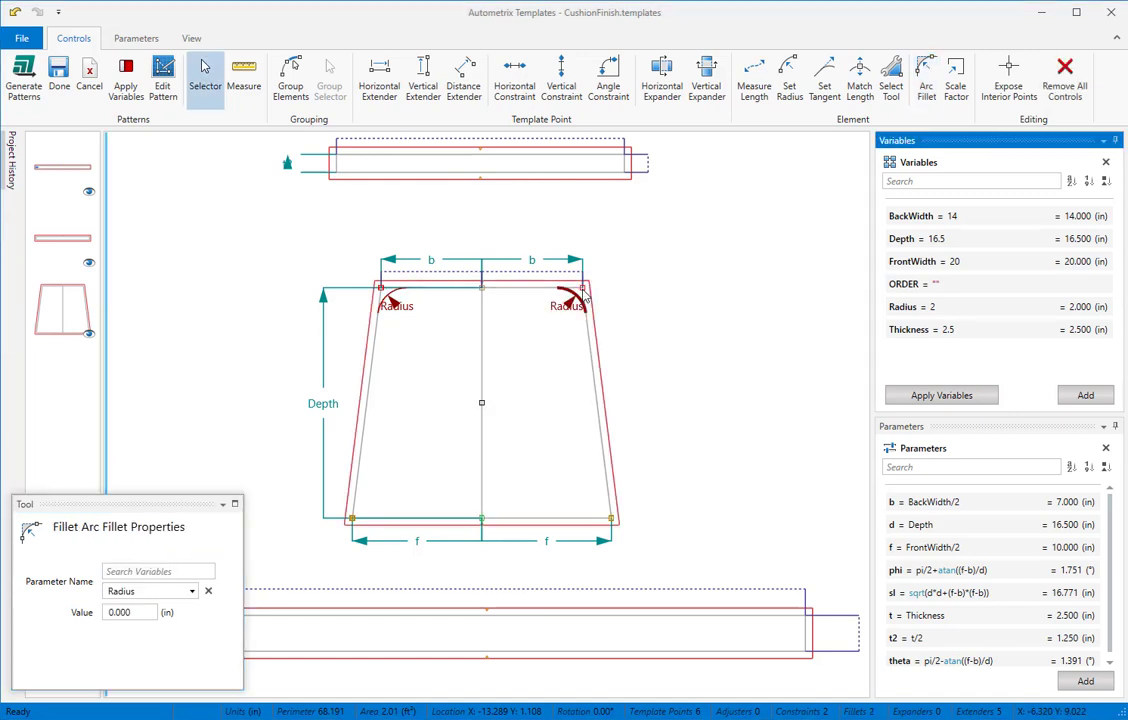
Fillet the bottom-left and bottom-right corners with Radius, then apply the variables.
click(926, 85)
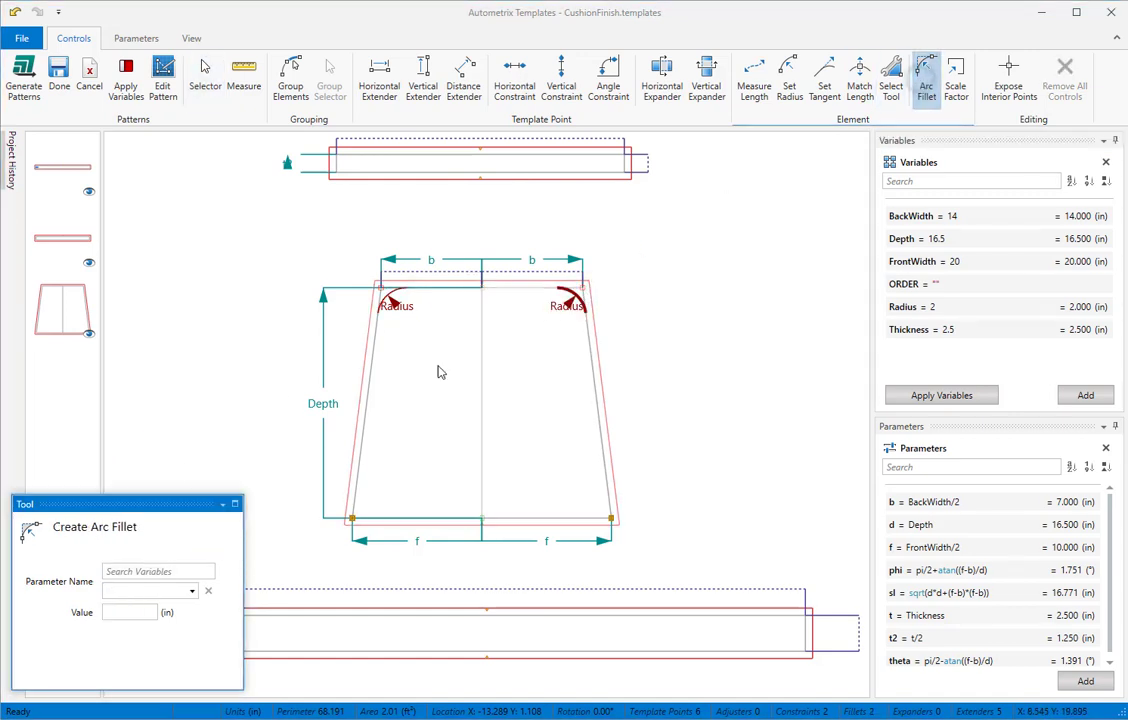
click(191, 592)
click(130, 498)
click(353, 517)
click(926, 85)
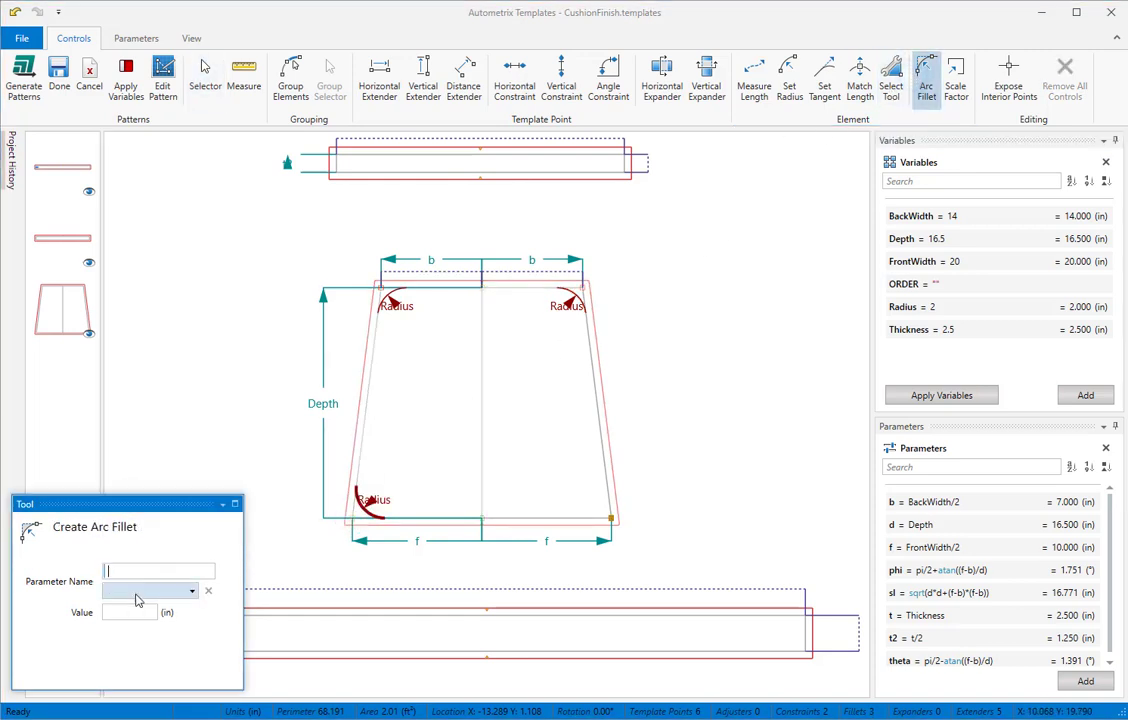
click(191, 592)
click(130, 498)
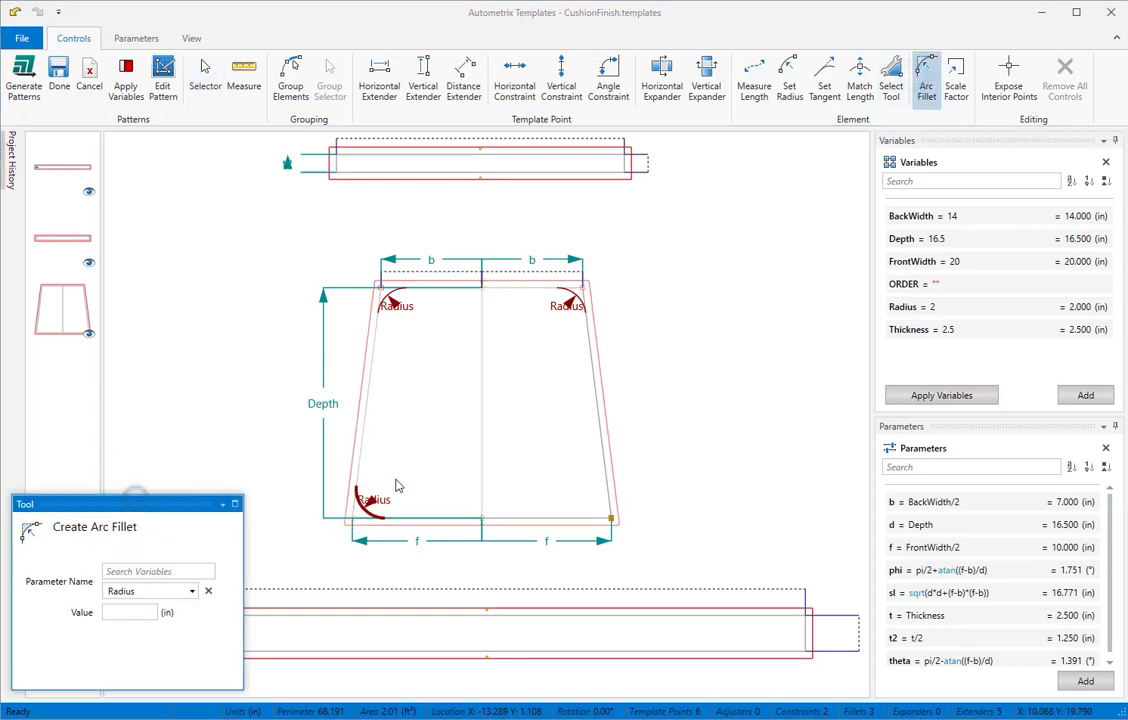
click(609, 520)
click(954, 396)
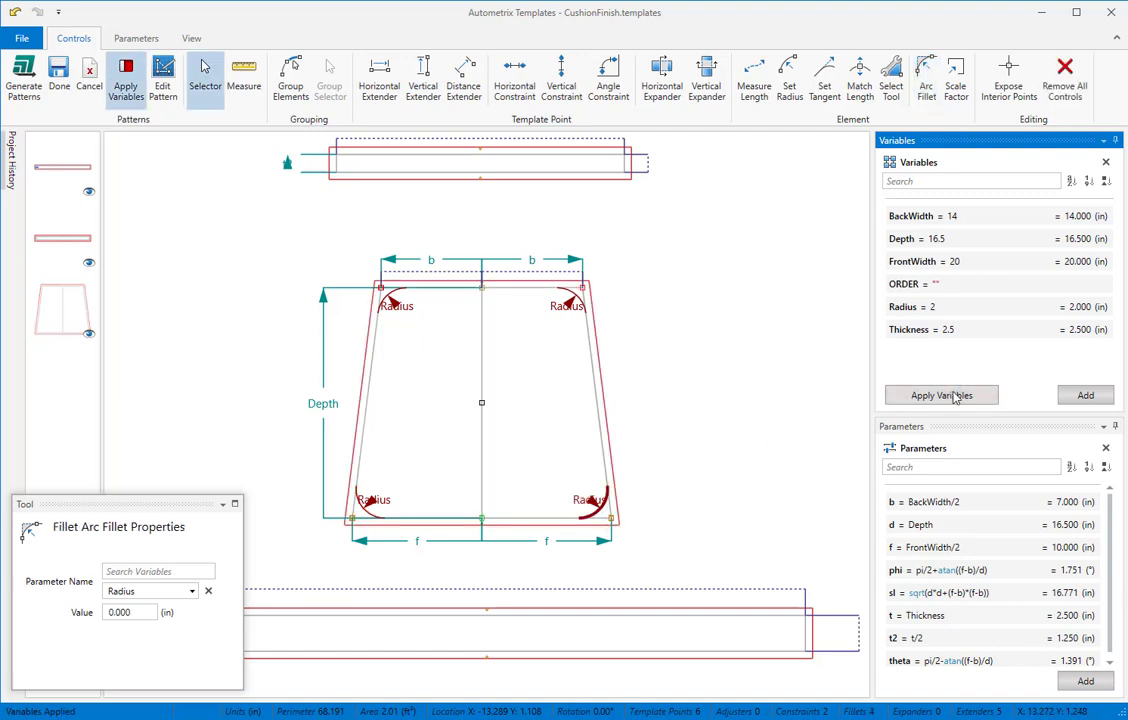